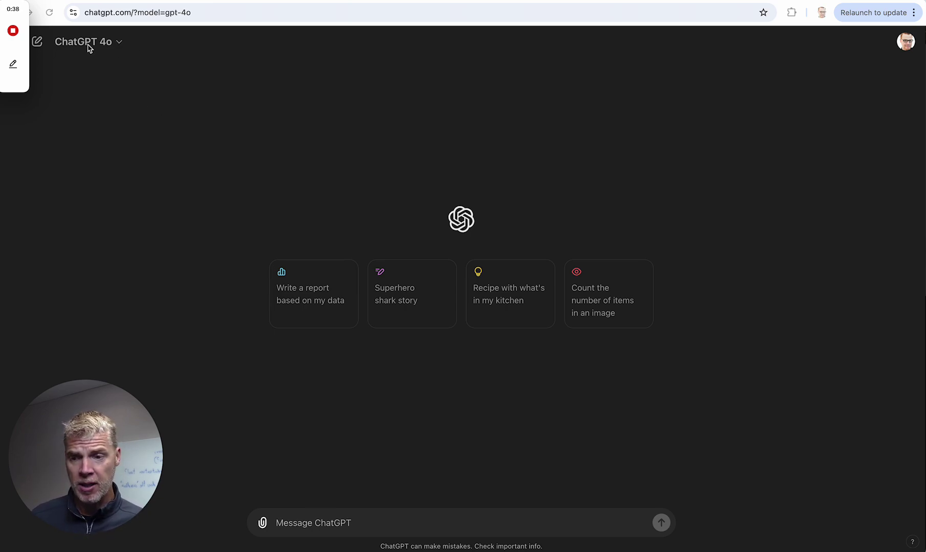
- Select the 'GPT-4o with canvas' model and place the cursor in the Message ChatGPT box
left_click(118, 42)
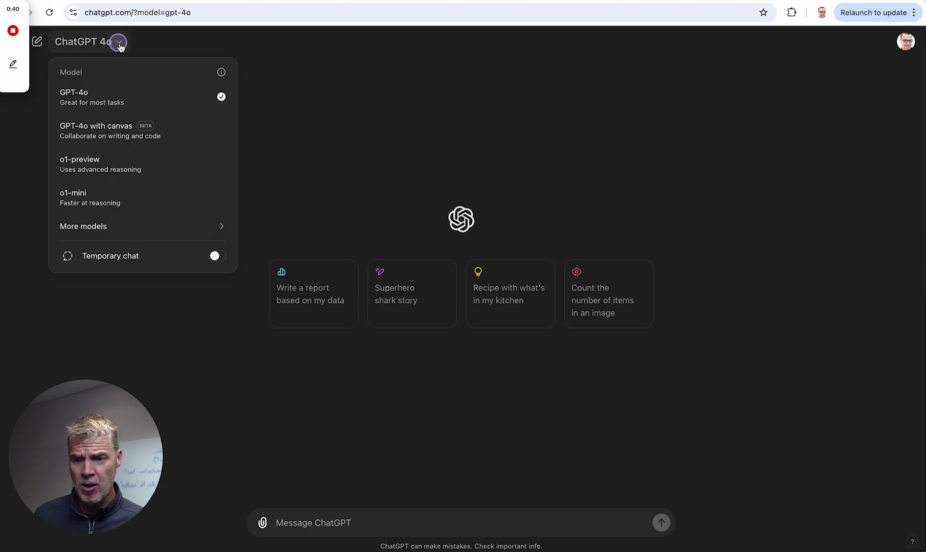
left_click(110, 139)
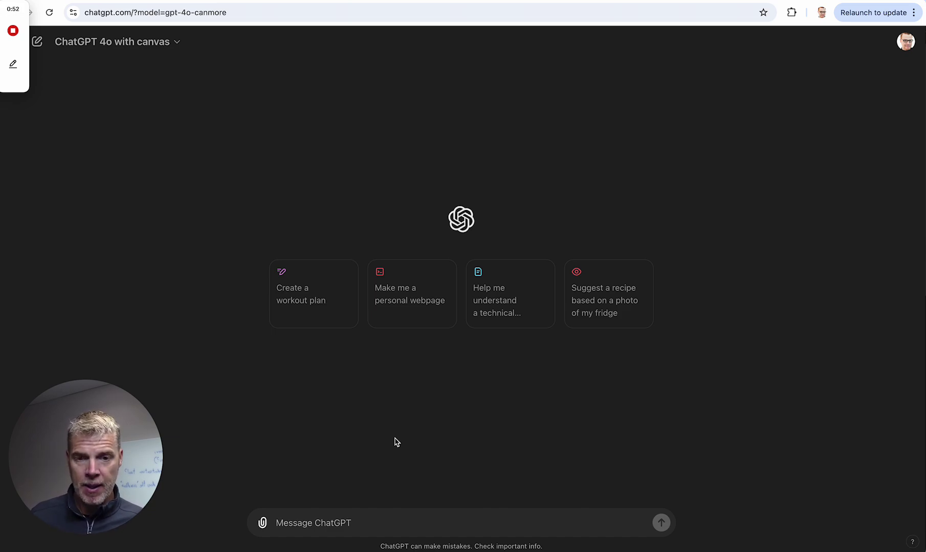
left_click(336, 519)
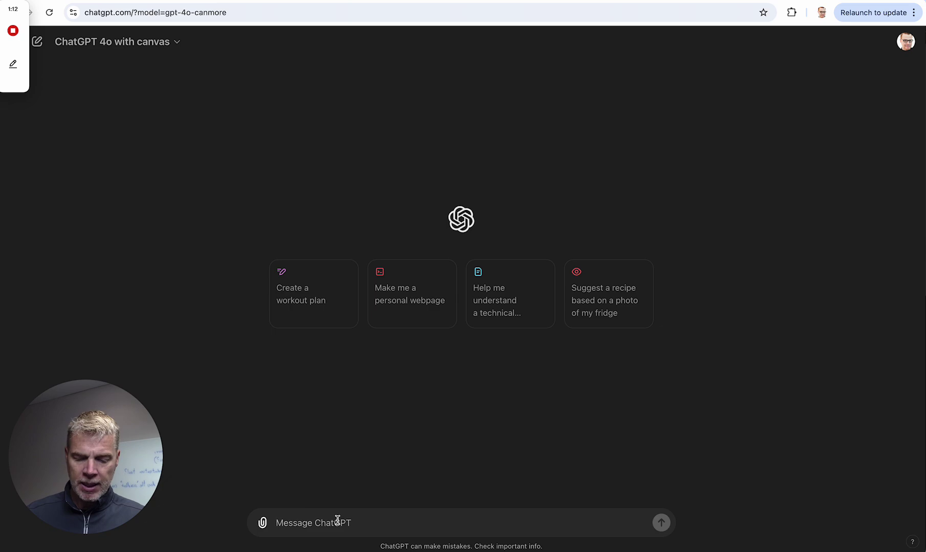
- Write the request to draft a letter to a law firm chair about these programs, fixing 'wnated' to 'wanted'
type("I wnated to d")
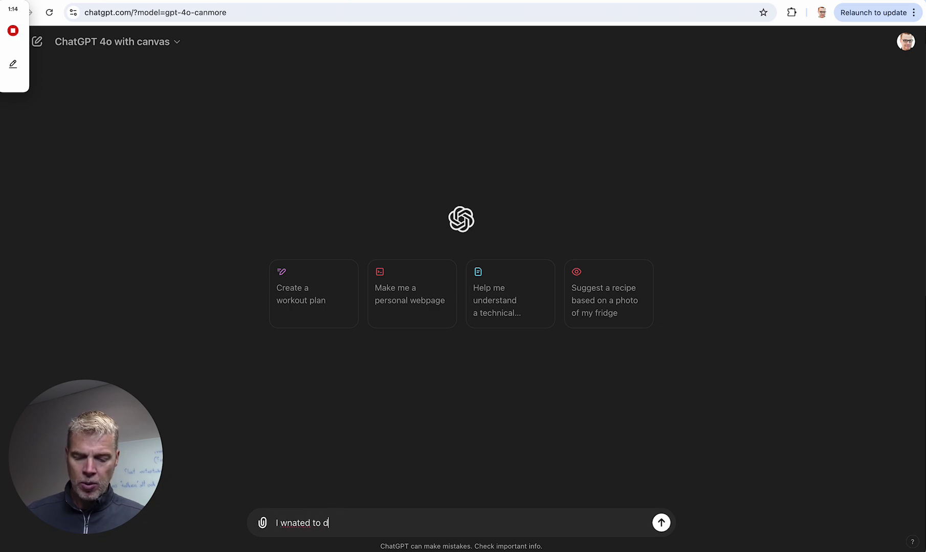
type("raft a lett")
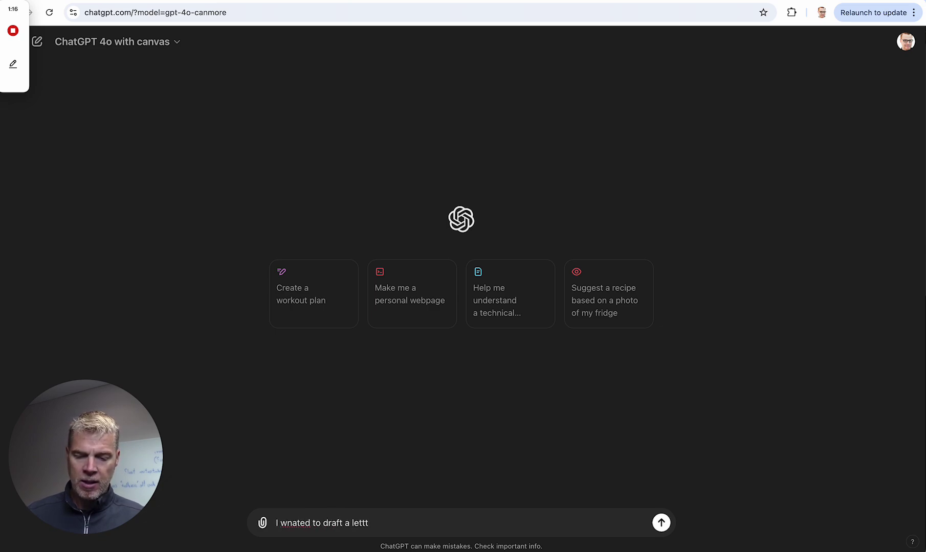
type("er to a ")
type("law firm char")
type("i")
type(" sharing this")
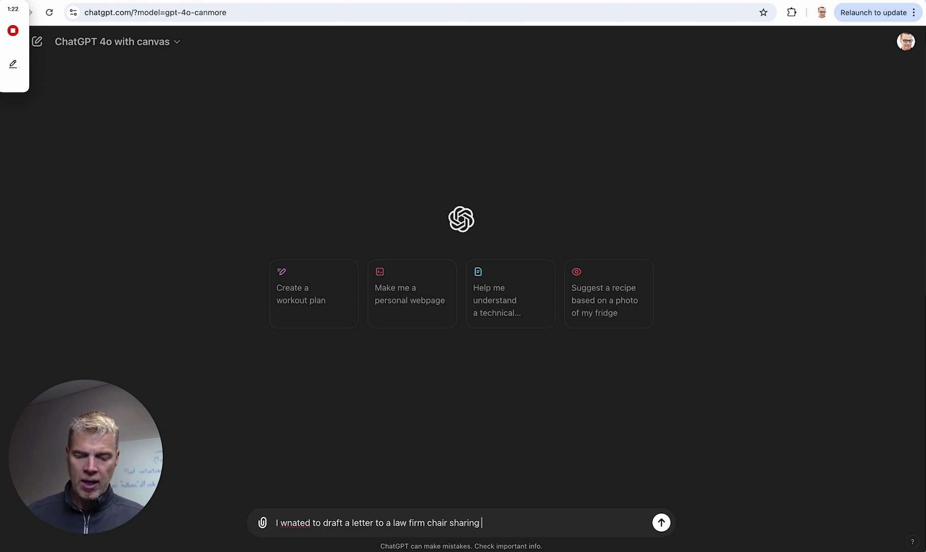
key("BackSpace")
key("BackSpace")
type("ese pro")
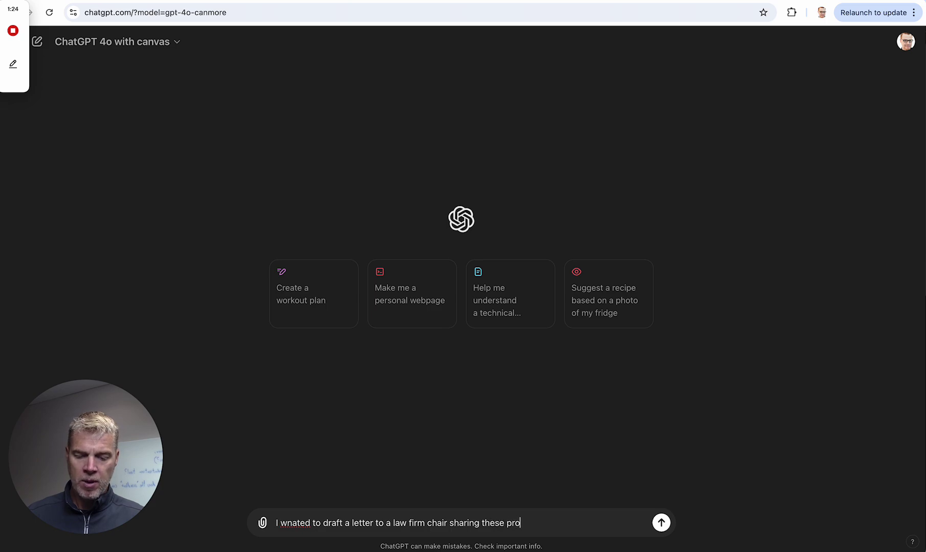
type("grams with them a")
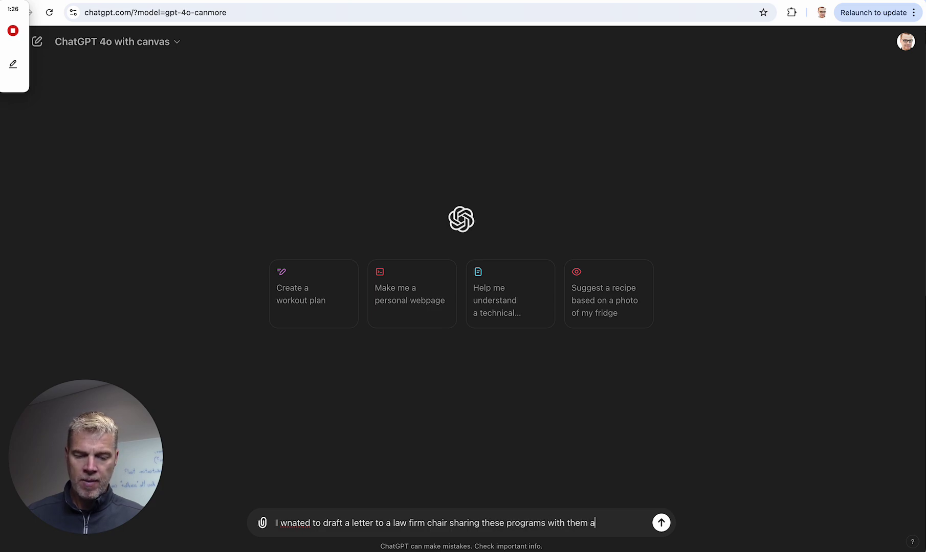
type("nd bringing to ")
type("their atte")
type("ntion")
right_click(301, 510)
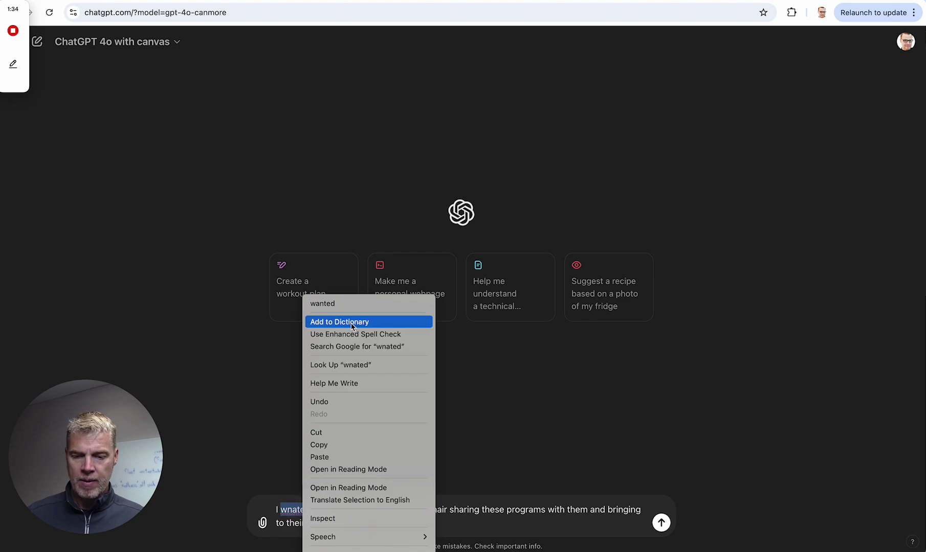
left_click(355, 305)
type(".")
key("shift+Return")
key("shift+Return")
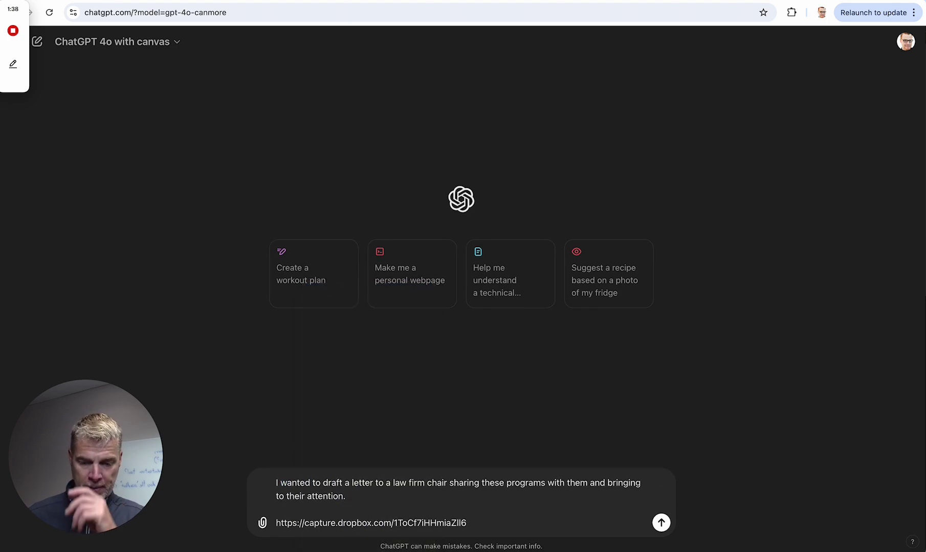
left_click_drag(488, 525, 275, 522)
type("ht")
key("BackSpace")
key("BackSpace")
- Copy the full letter text from the Word document and paste it below the request
key("super+Tab")
key("super+Tab")
key("super+Tab")
key("super+z")
scroll(487, 344, "down", 3)
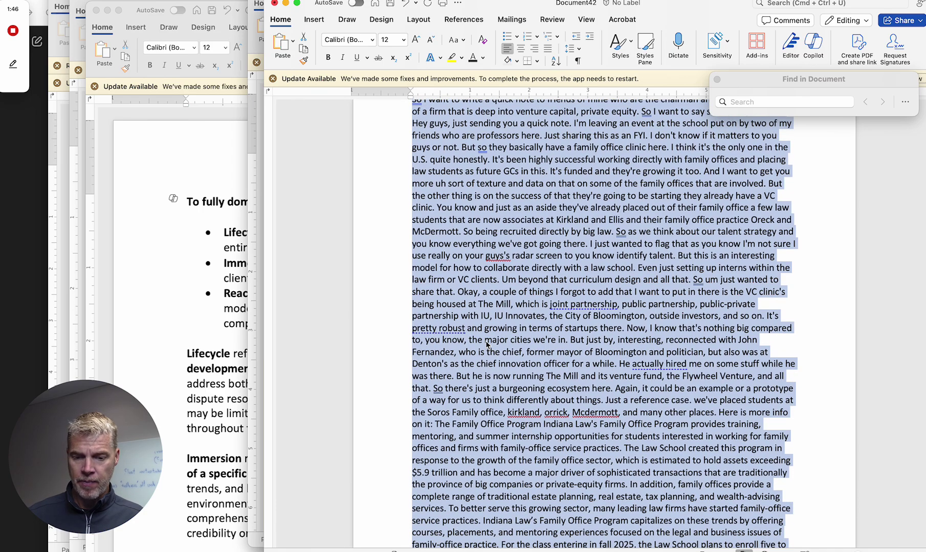
key("super+c")
key("super+Tab")
key("super+v")
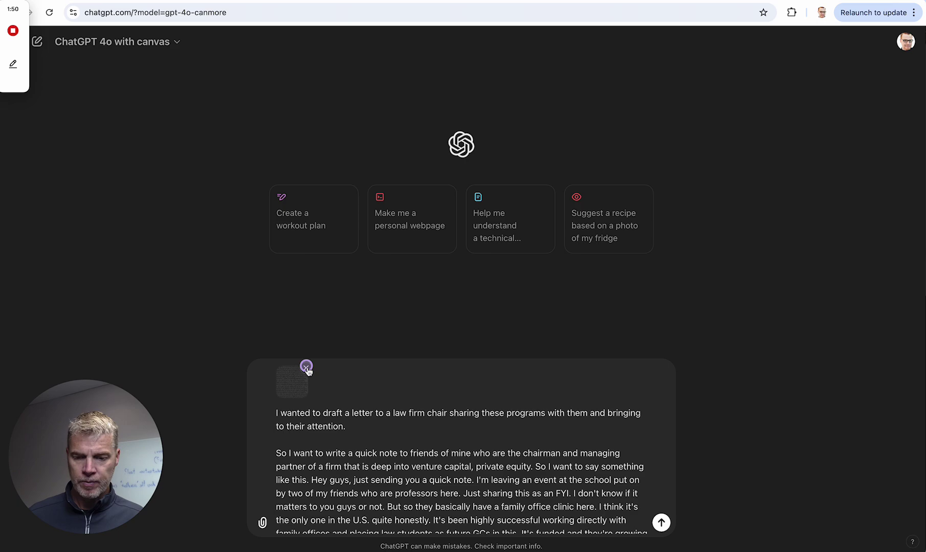
- Remove the attached image and send the letter request
left_click(305, 368)
left_click(661, 522)
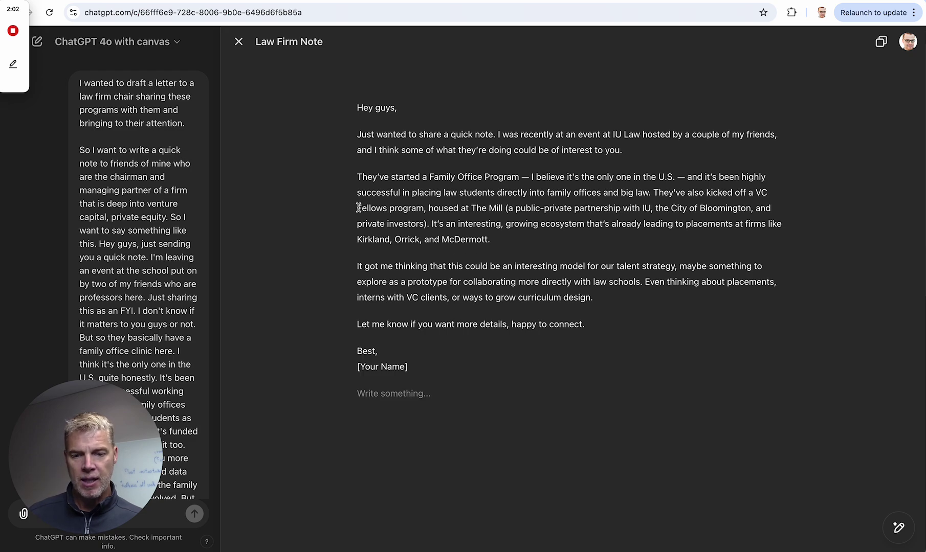
- Select the 'They've started' paragraph and ask ChatGPT 'Can you provide more details here'
left_click(353, 177)
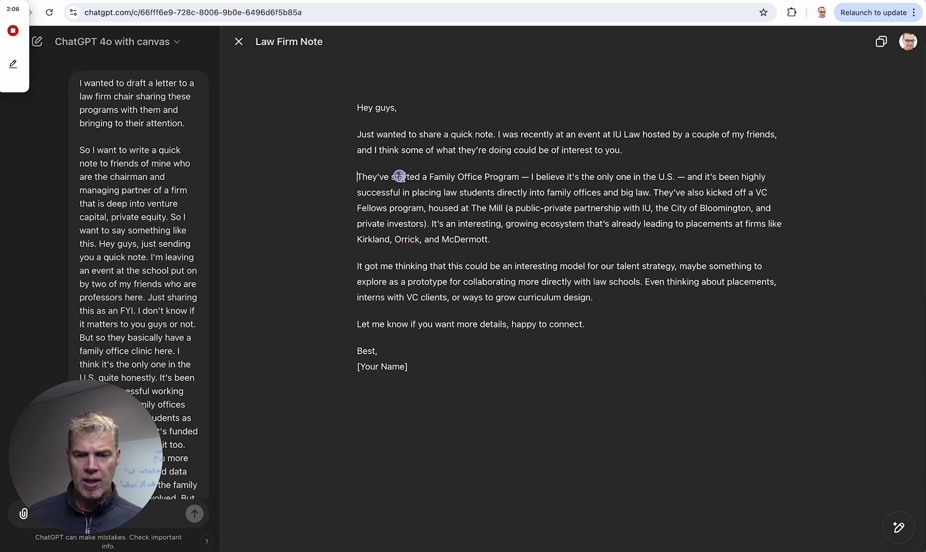
left_click_drag(357, 176, 651, 193)
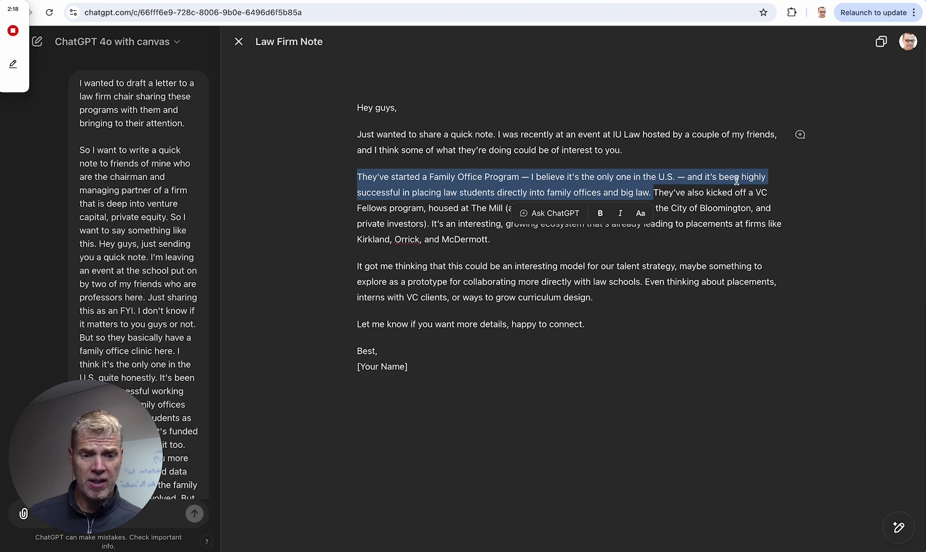
left_click(800, 178)
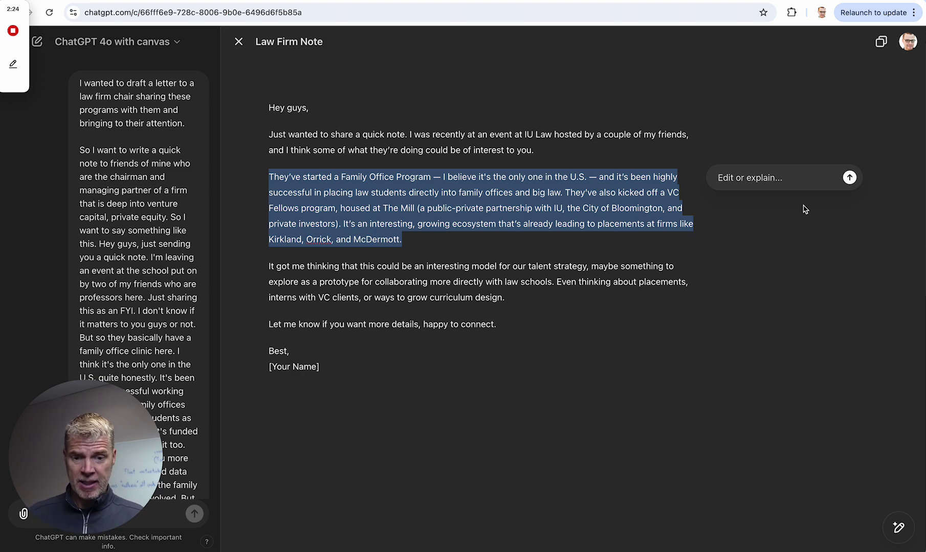
type("Can you ")
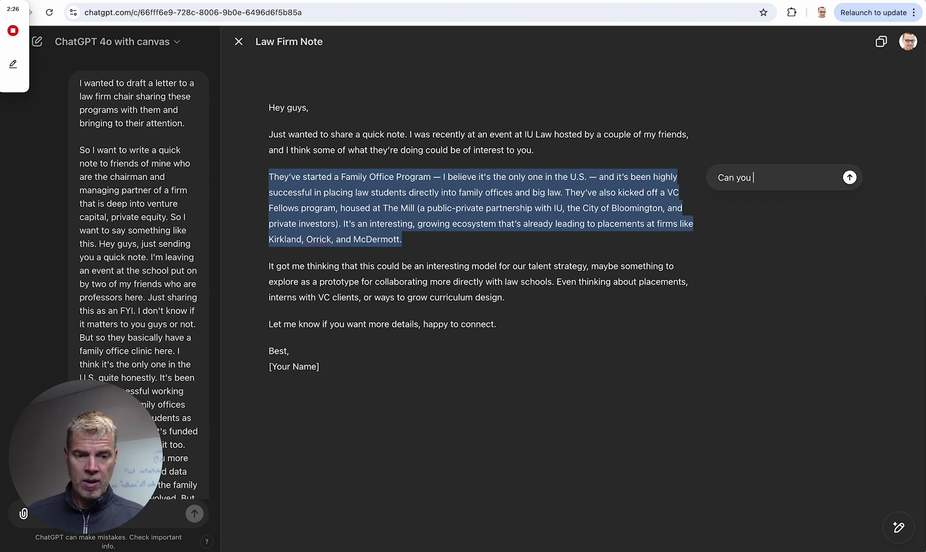
type("providemore details")
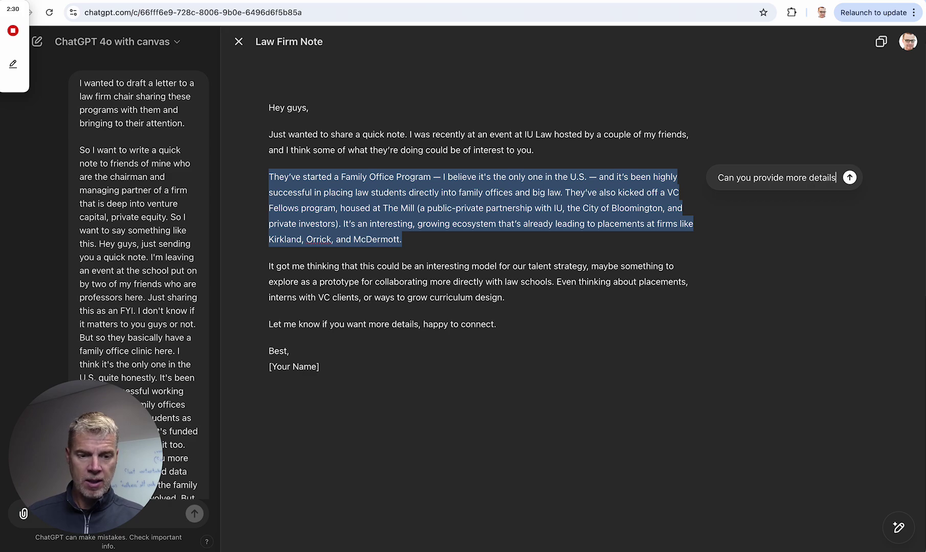
type(" here")
key("Return")
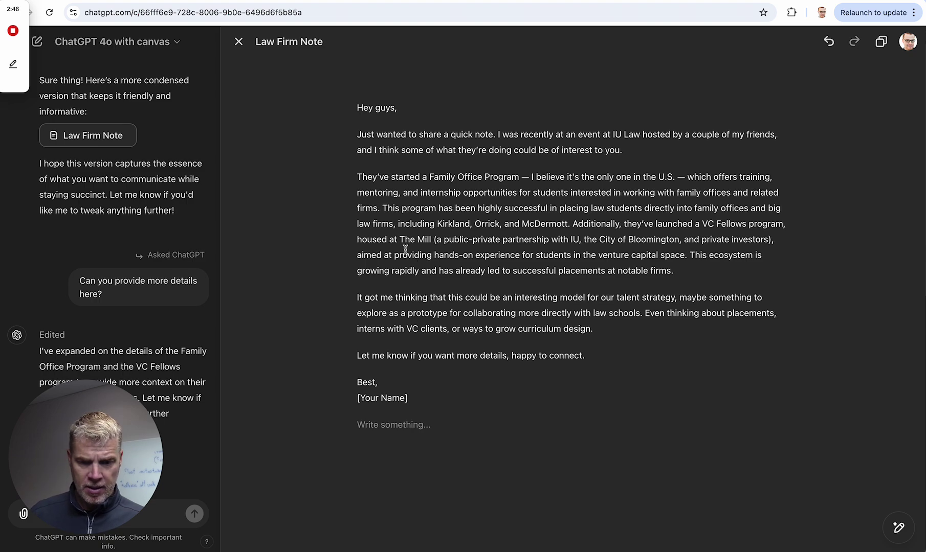
- Select 'The Mill' in the letter and ask ChatGPT 'do know this is?'
left_click_drag(399, 239, 430, 238)
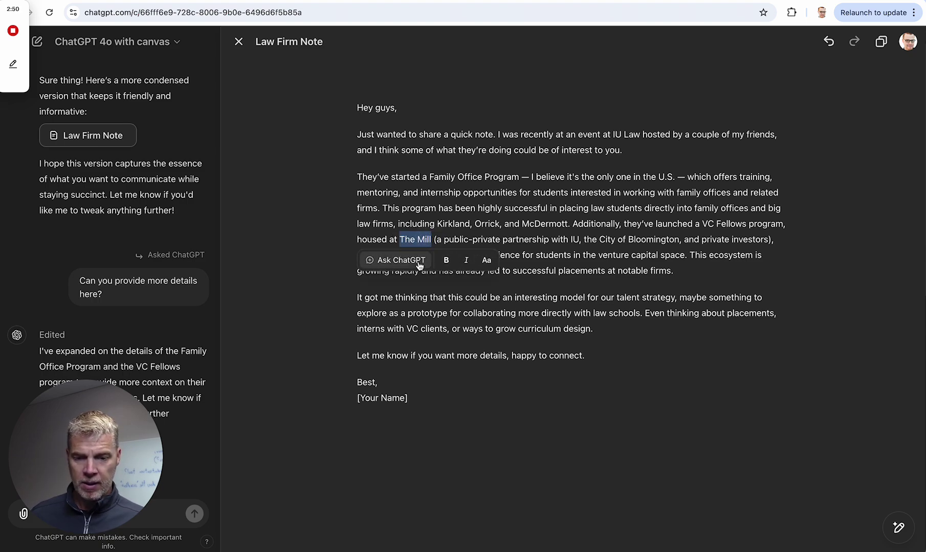
left_click(401, 260)
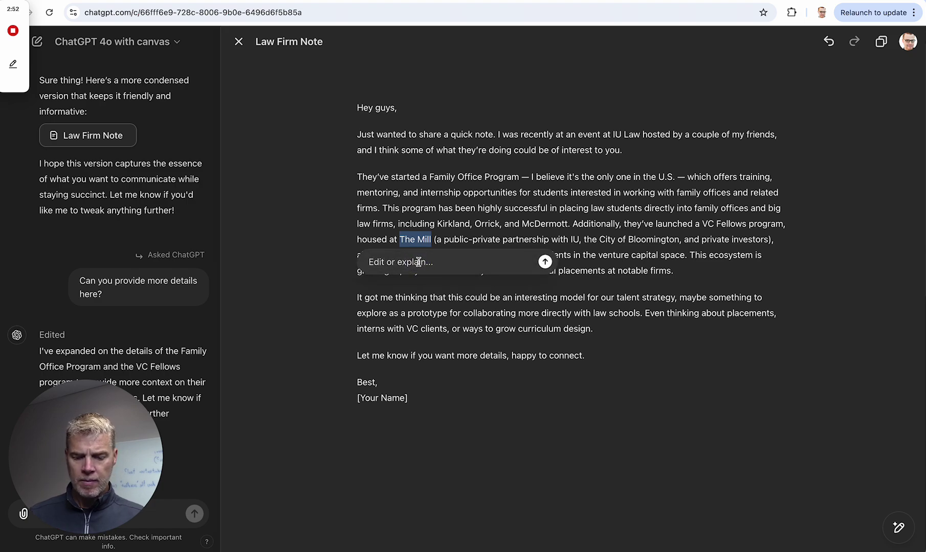
type("can you")
key("BackSpace")
key("BackSpace")
key("BackSpace")
key("BackSpace")
key("BackSpace")
key("BackSpace")
key("BackSpace")
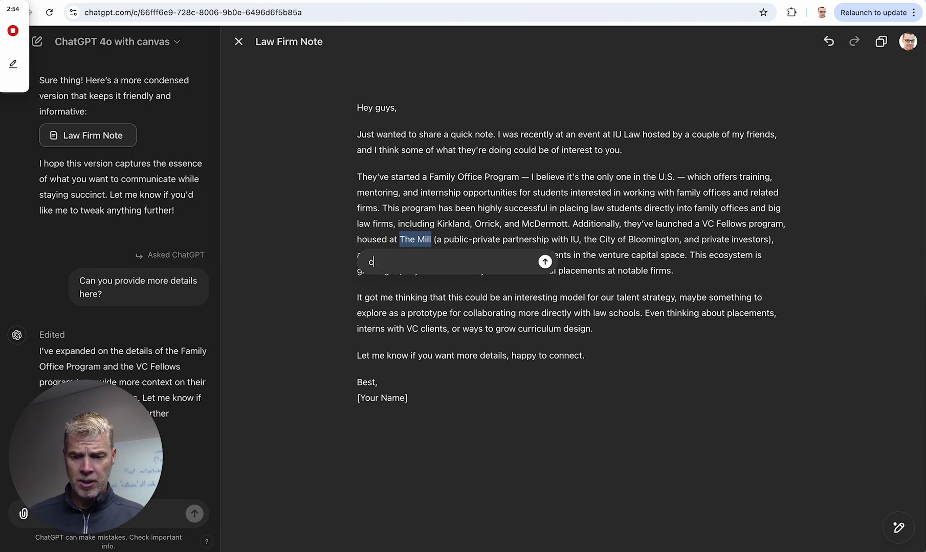
type("do knwo what")
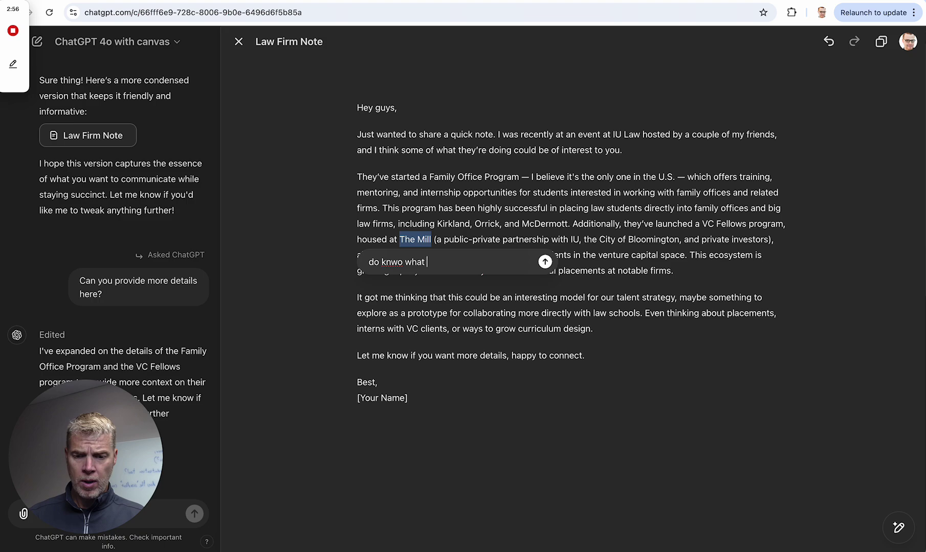
key("BackSpace")
key("BackSpace")
key("BackSpace")
key("BackSpace")
key("BackSpace")
key("BackSpace")
type("ow this is?")
key("Return")
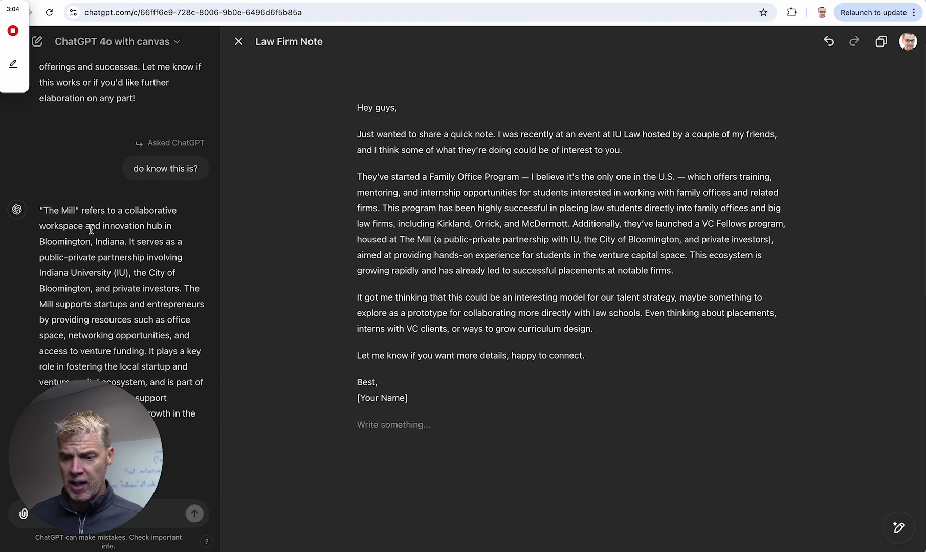
left_click_drag(102, 408, 253, 424)
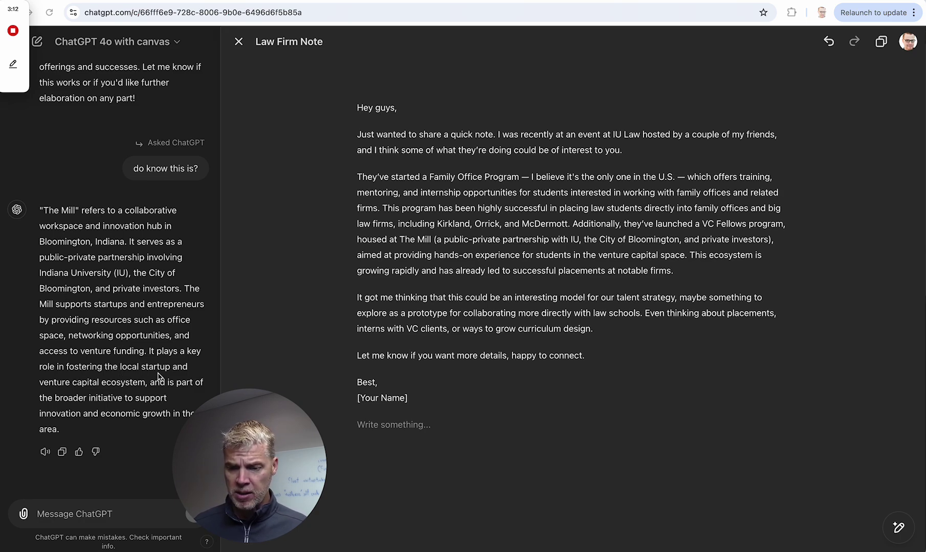
left_click_drag(247, 447, 124, 365)
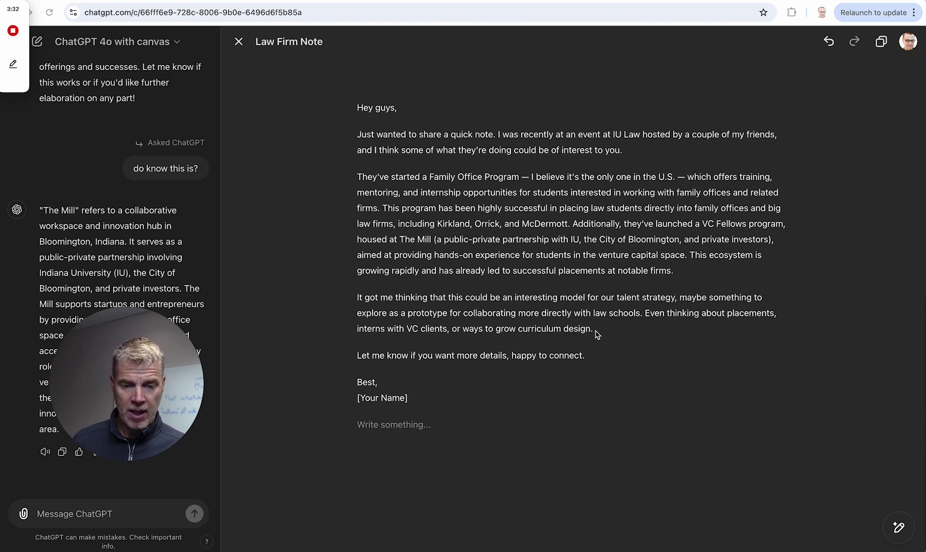
left_click(588, 360)
left_click(358, 355)
left_click(358, 355)
left_click(357, 355)
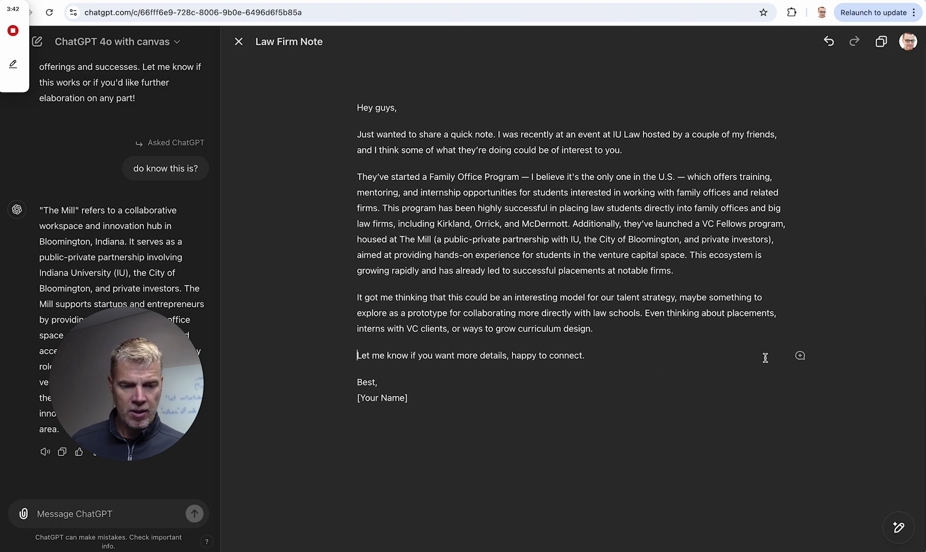
left_click(800, 356)
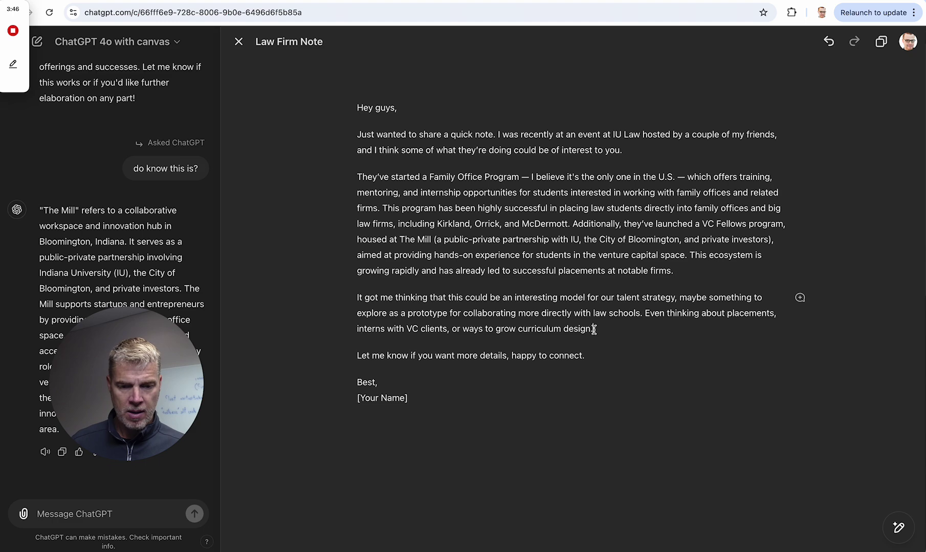
- Ask ChatGPT to elaborate on the placements and curriculum-design sentence as a competitive advantage
left_click_drag(593, 329, 646, 317)
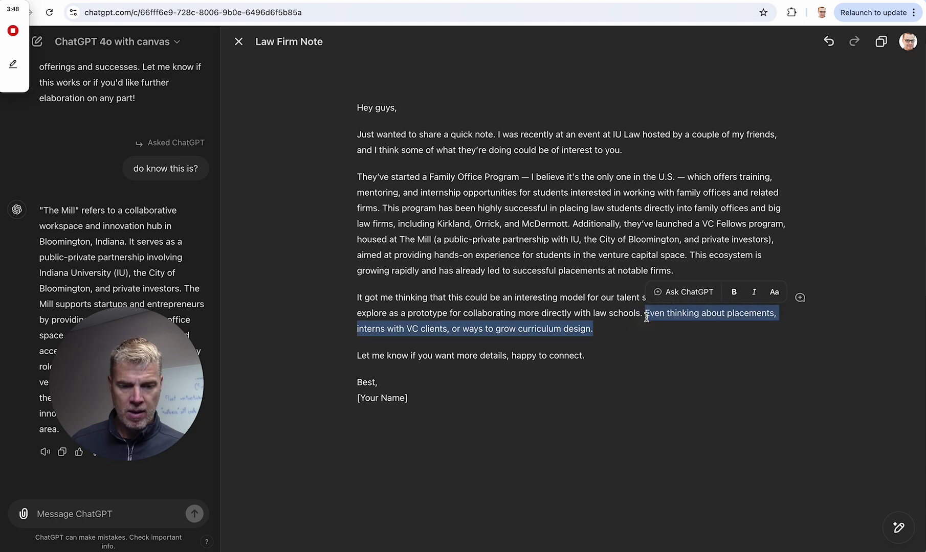
left_click(686, 292)
type("Can you")
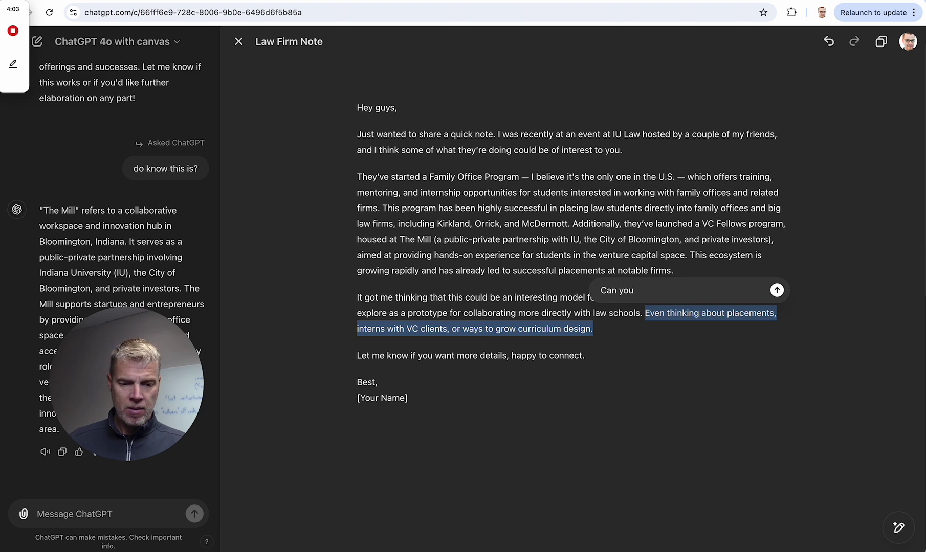
key("BackSpace")
key("BackSpace")
type("elaborate on this to he")
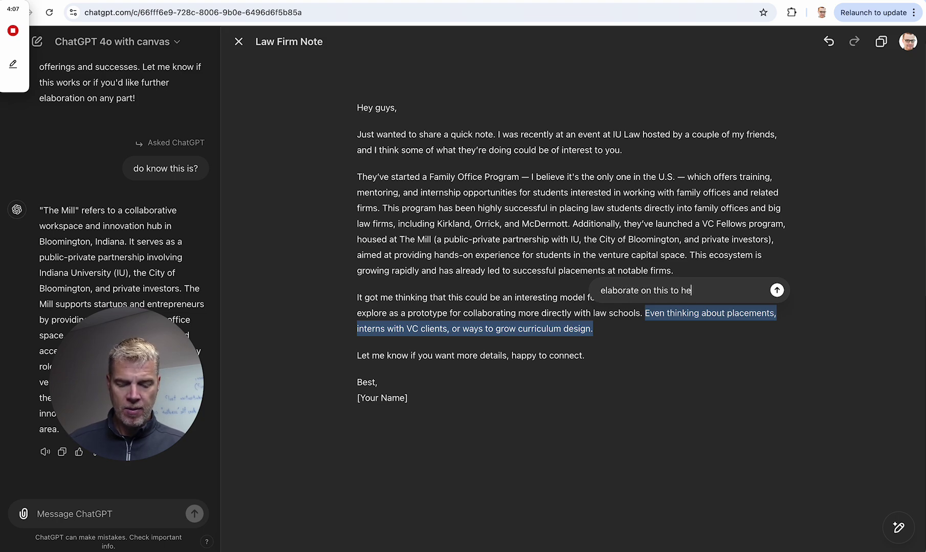
type("lp them ")
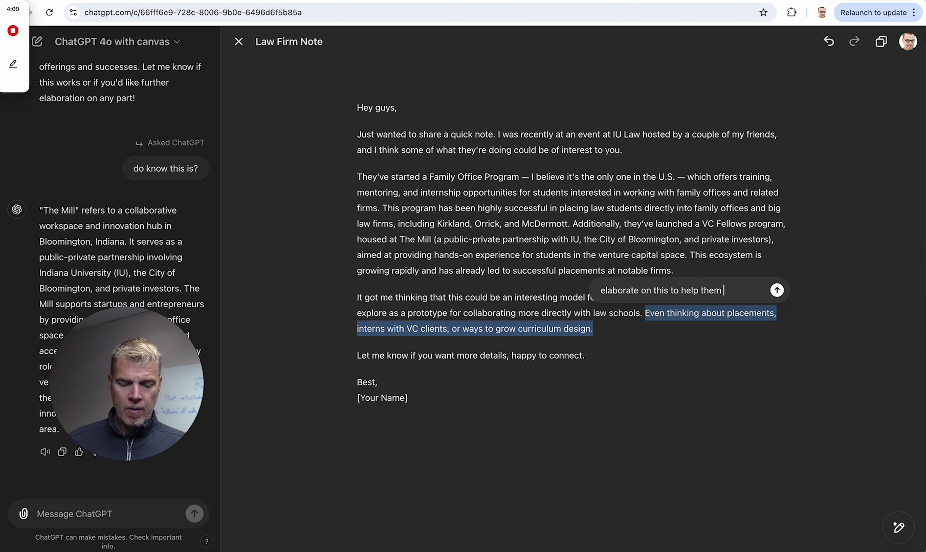
type("appreciate")
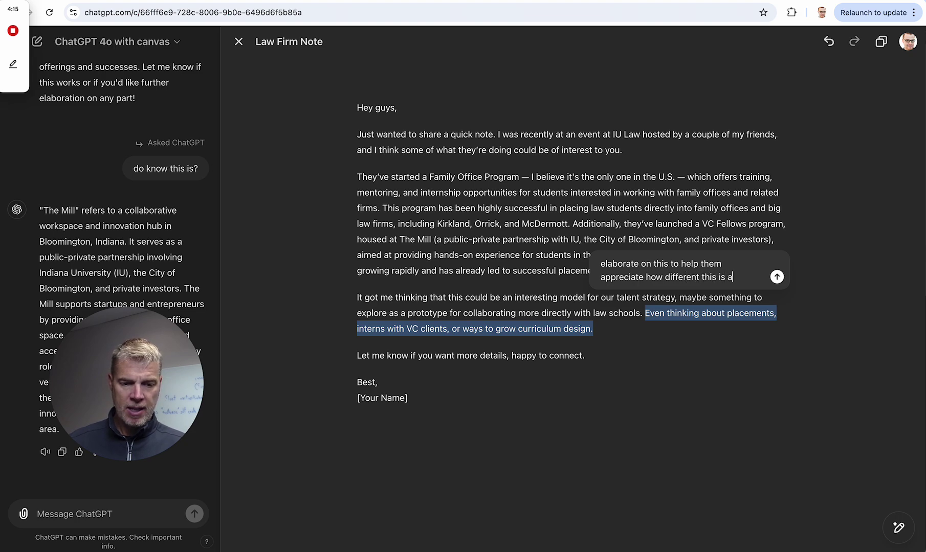
type("ow they mig")
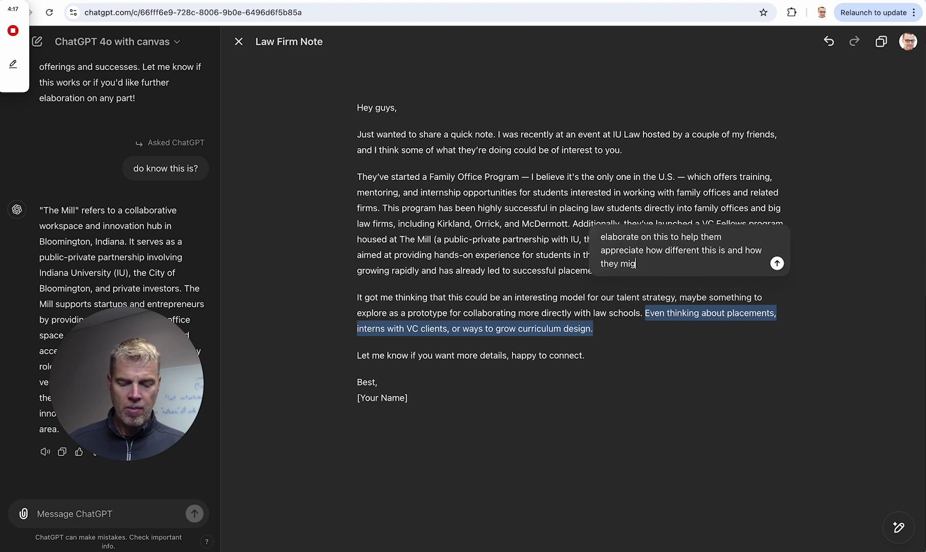
type("ht use it for a com")
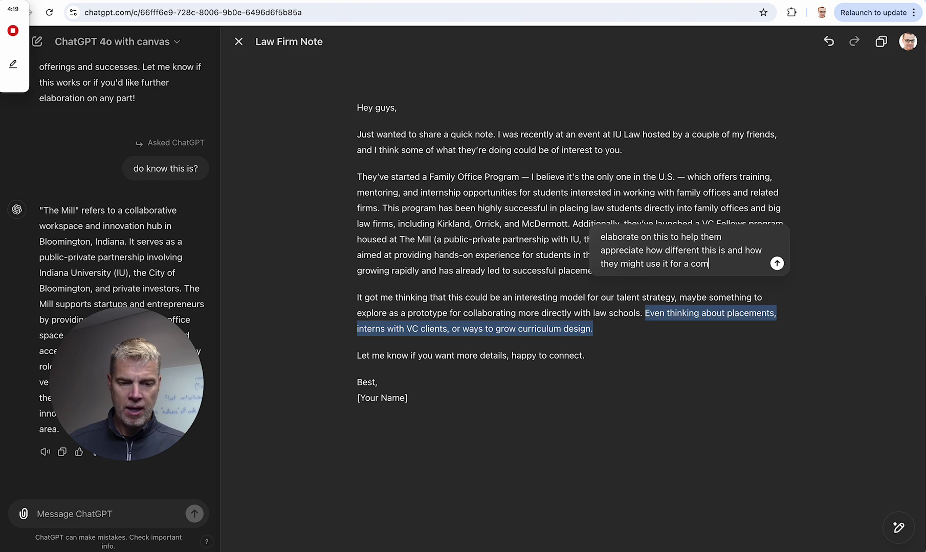
type("petitve advat")
type("tage")
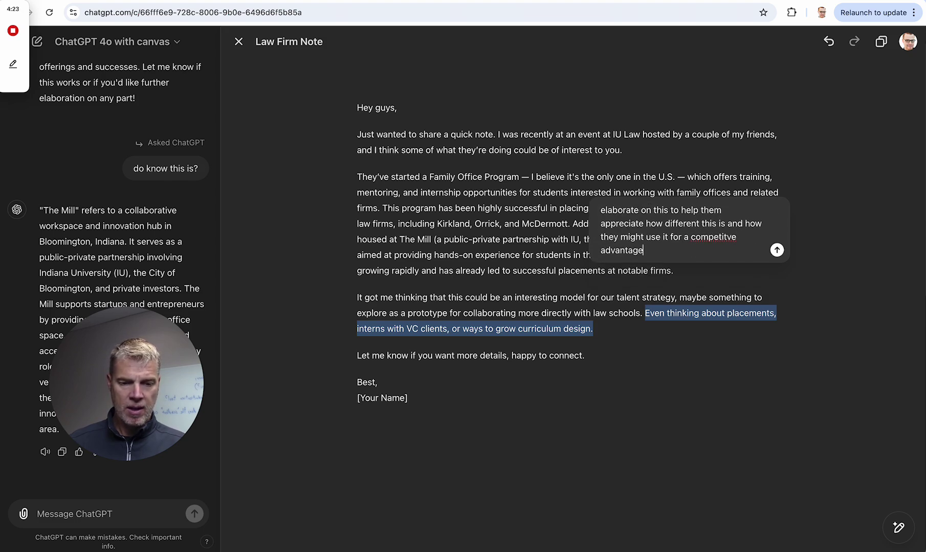
right_click(717, 239)
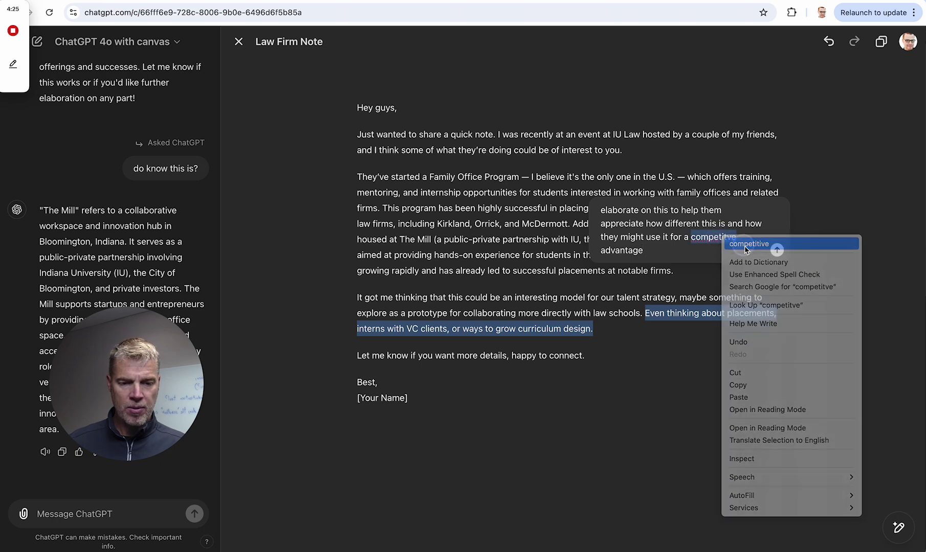
left_click(718, 245)
left_click(658, 253)
type(".")
key("Return")
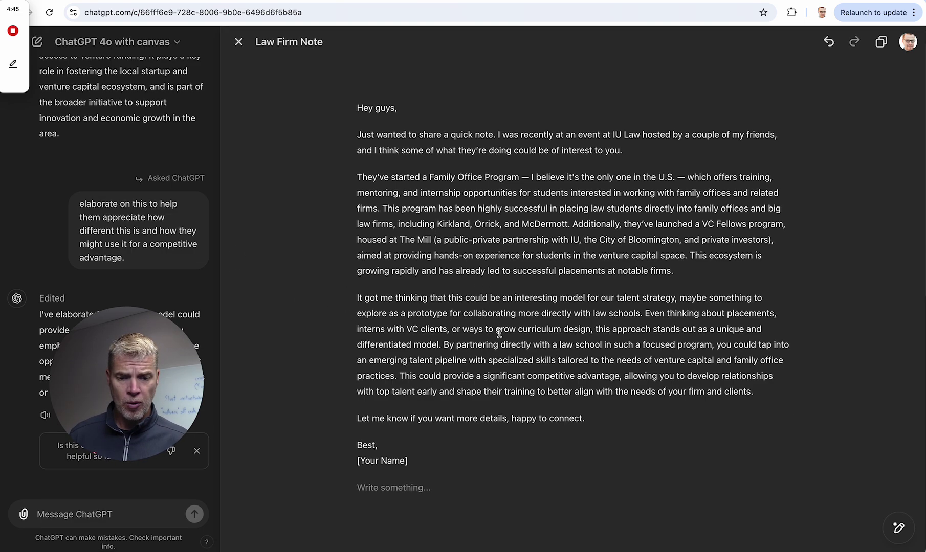
- Bold 'Kirkland, Orrick' and 'McDermott' in the note
left_click_drag(436, 221, 500, 225)
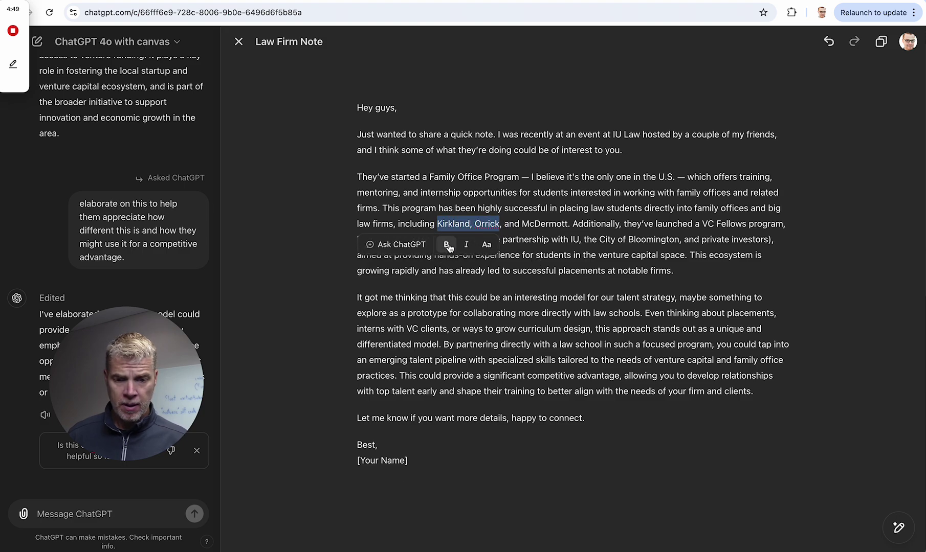
left_click(446, 245)
left_click_drag(527, 223, 571, 223)
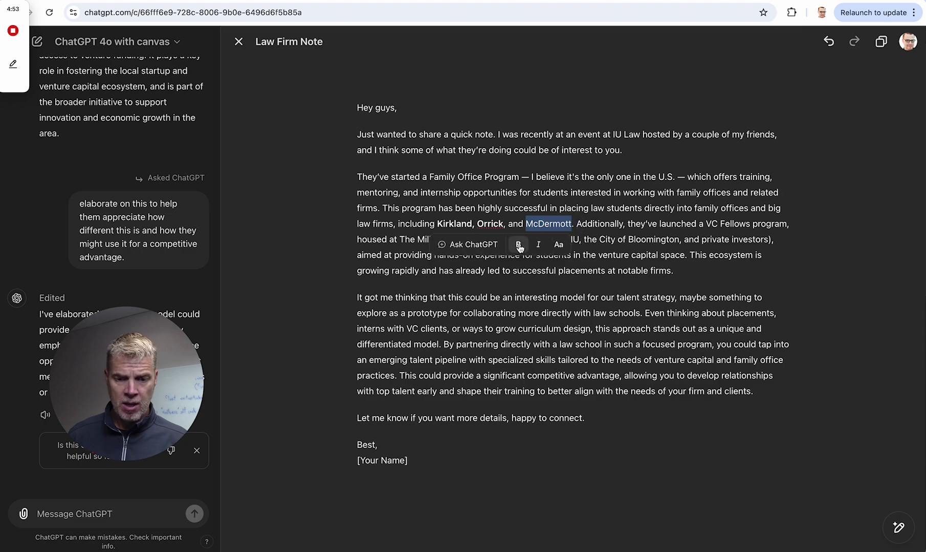
left_click(519, 244)
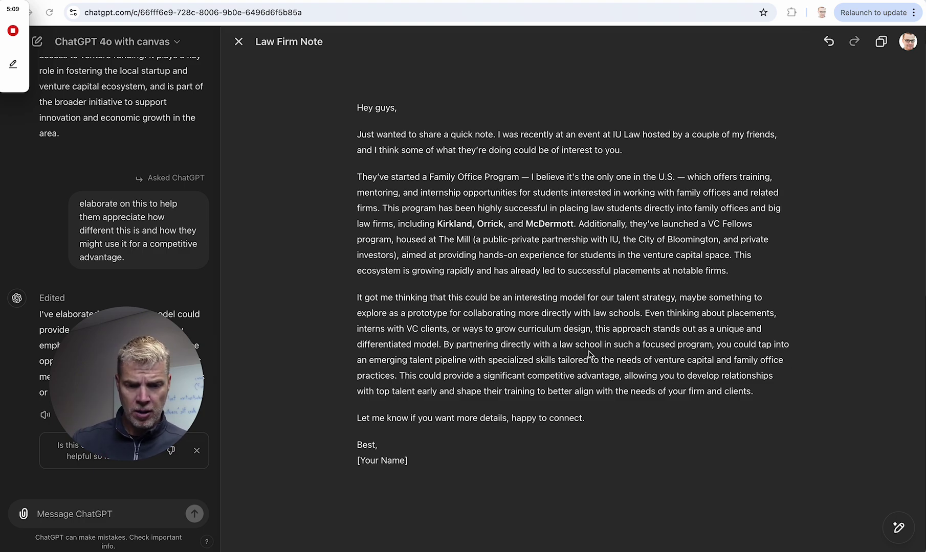
double_click(453, 254)
left_click(820, 255)
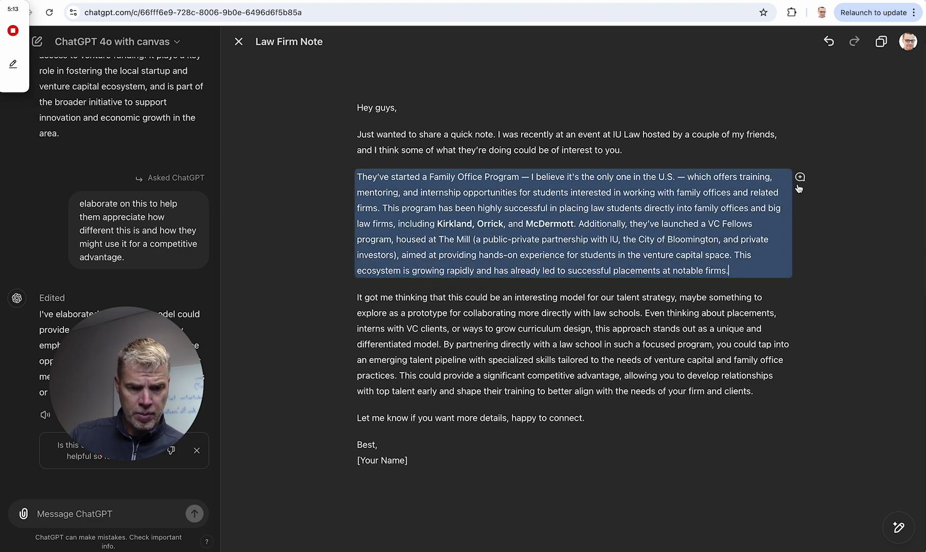
mouse_move(899, 533)
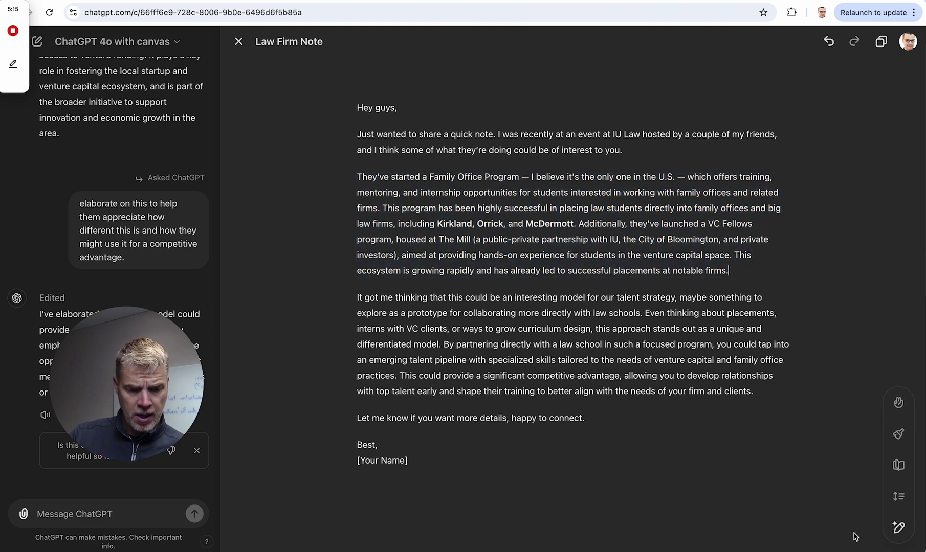
left_click(897, 404)
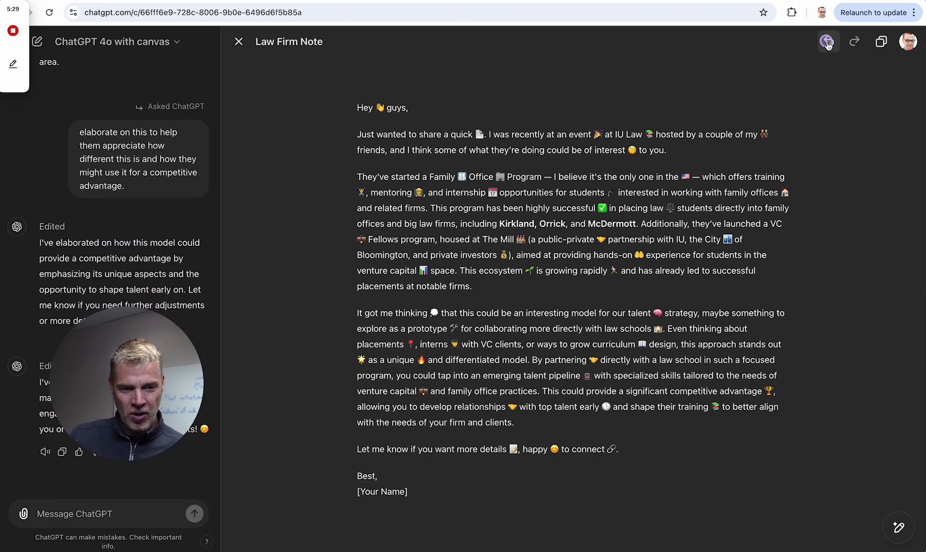
left_click(829, 41)
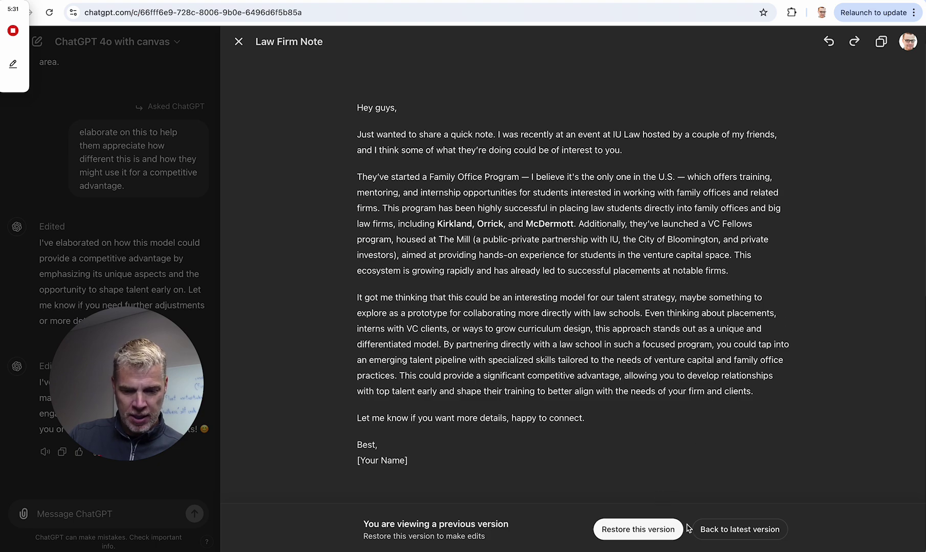
left_click(630, 532)
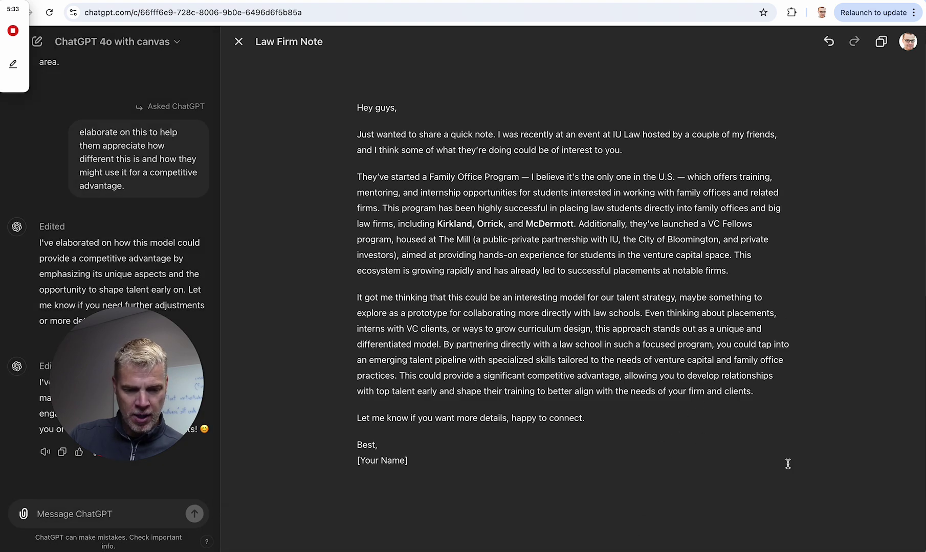
mouse_move(897, 532)
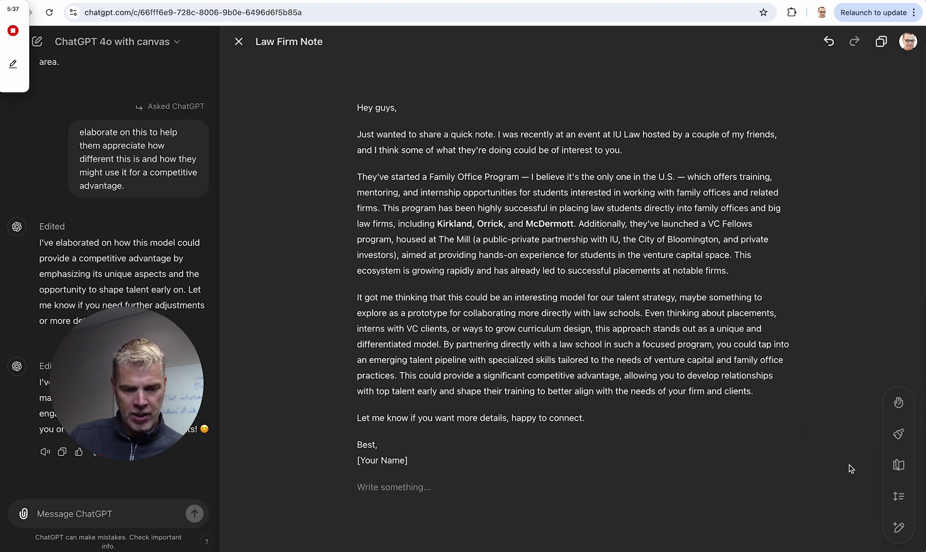
- Raise the Reading level slider to College and apply the rewrite
left_click(897, 467)
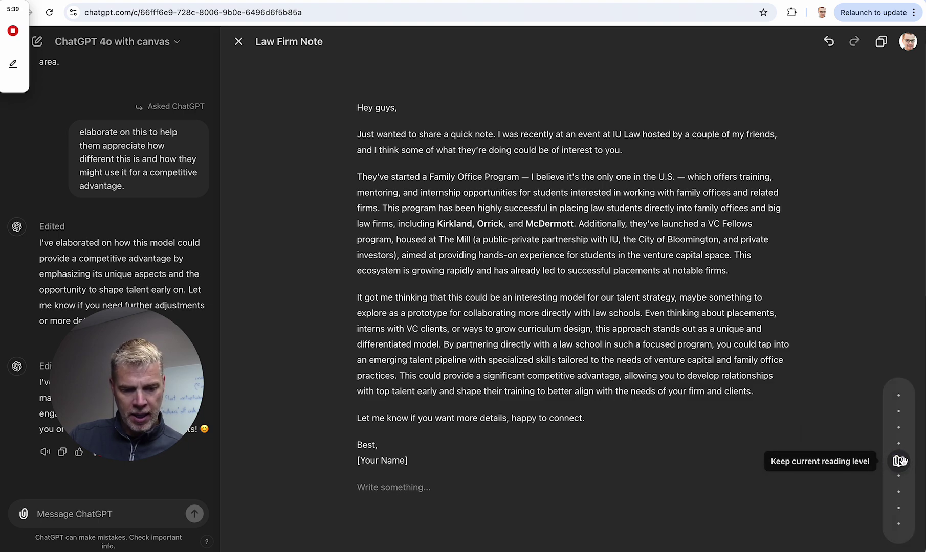
left_click_drag(898, 461, 898, 429)
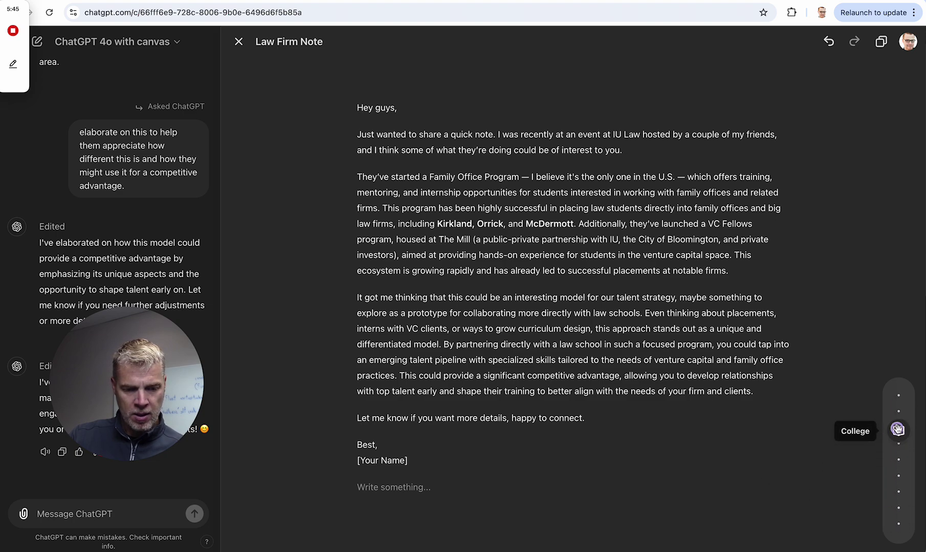
left_click(898, 430)
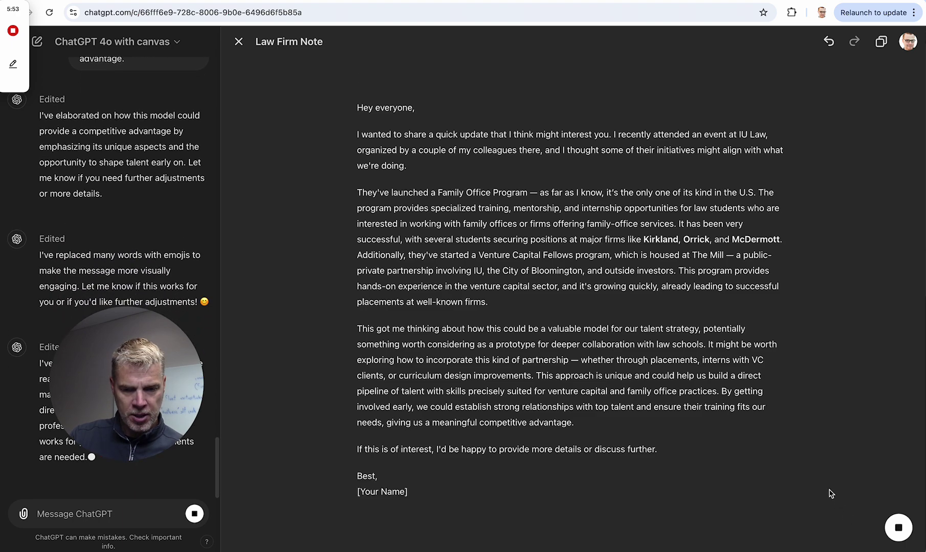
mouse_move(896, 530)
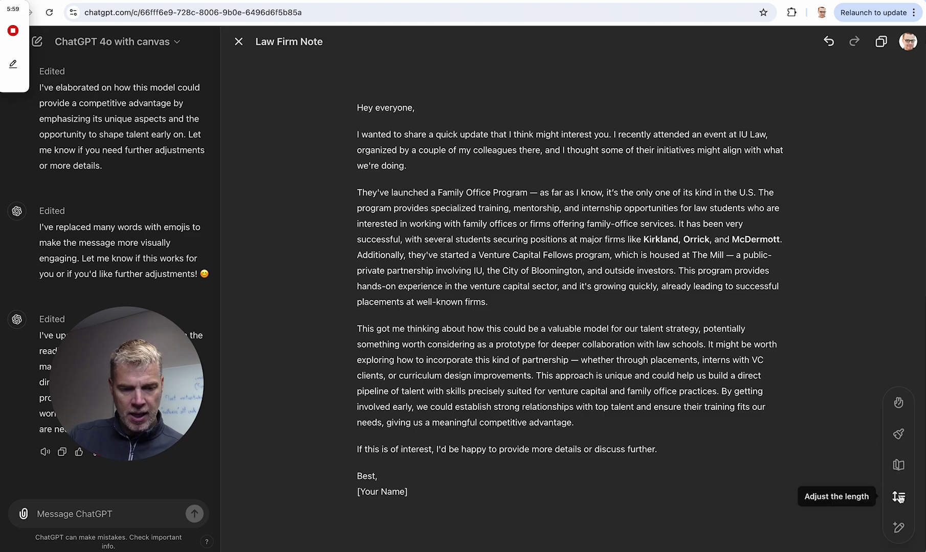
- Apply Add final polish to give the note a title and section headings
left_click(899, 429)
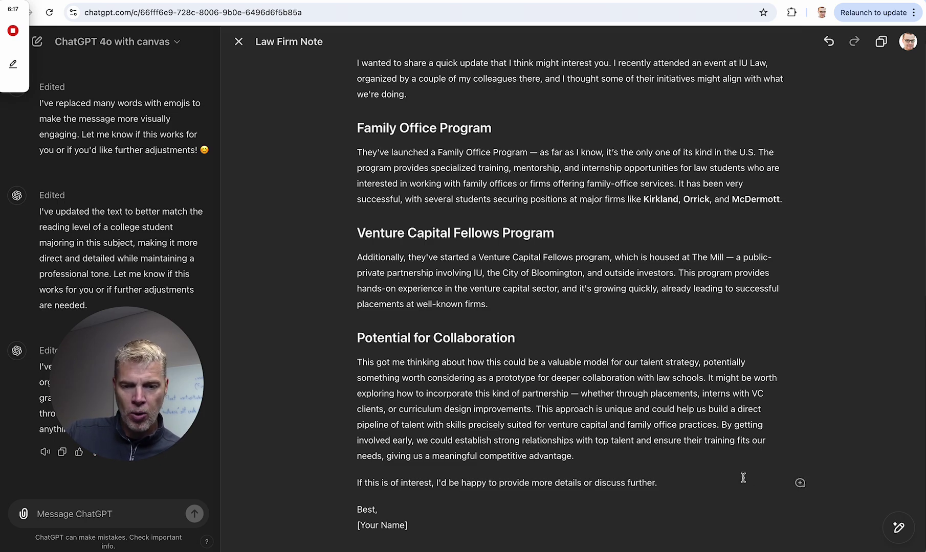
scroll(742, 477, "down", 3)
scroll(742, 478, "up", 9)
scroll(736, 461, "down", 9)
scroll(733, 420, "up", 1)
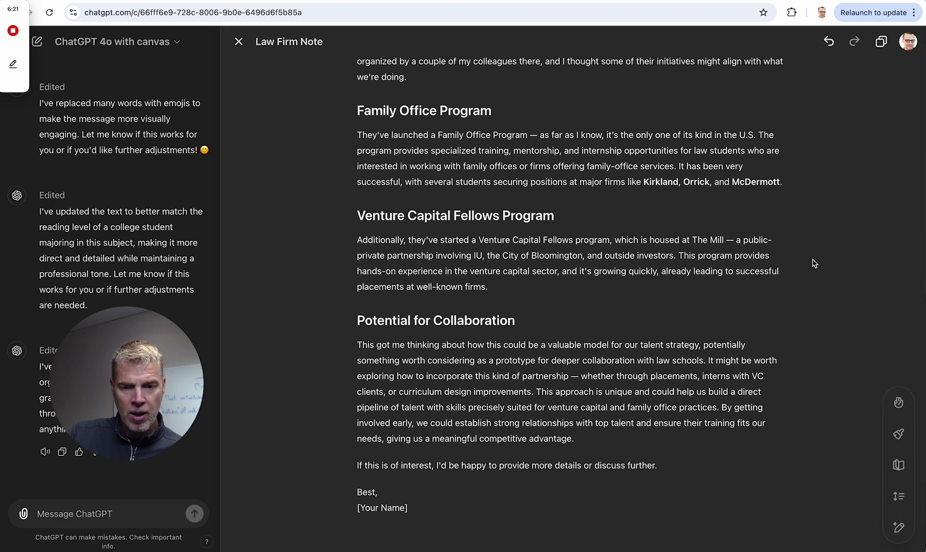
left_click_drag(378, 150, 470, 155)
left_click(758, 165)
left_click(800, 137)
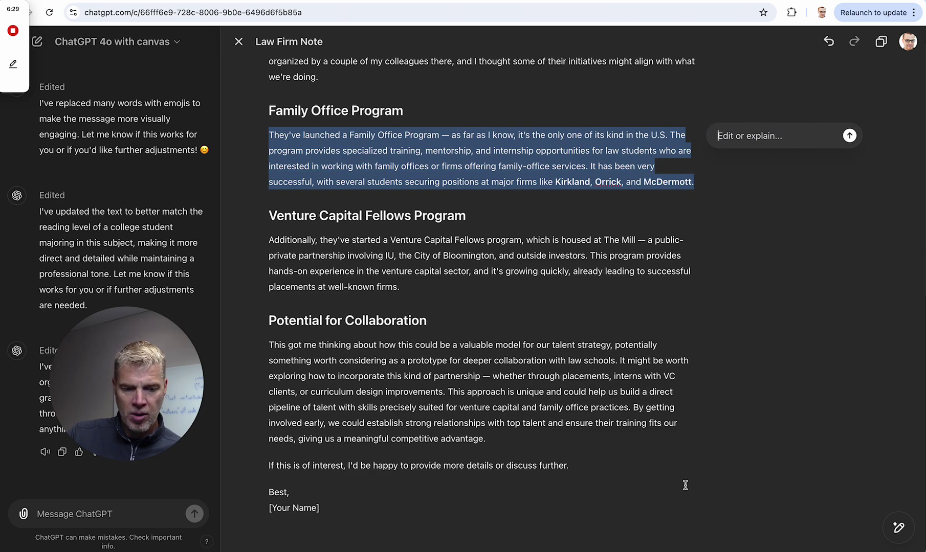
left_click(899, 528)
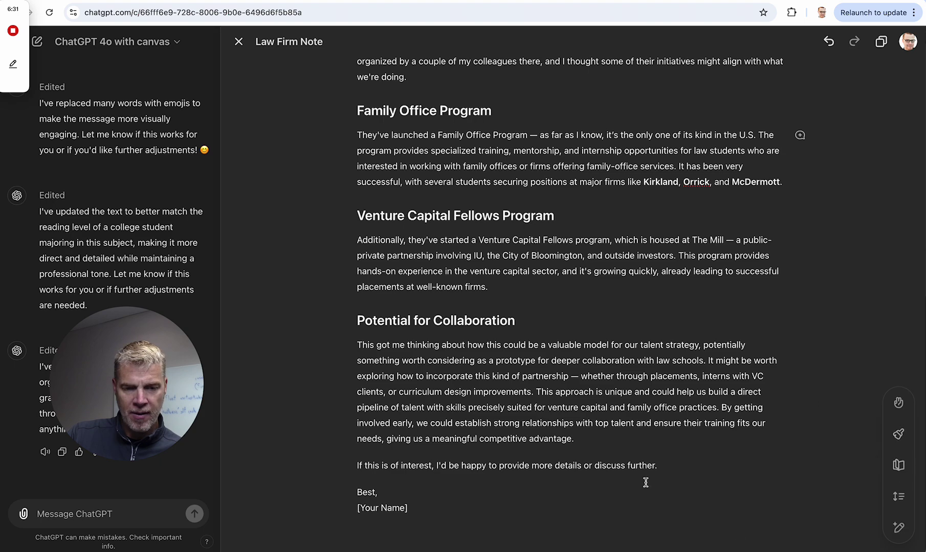